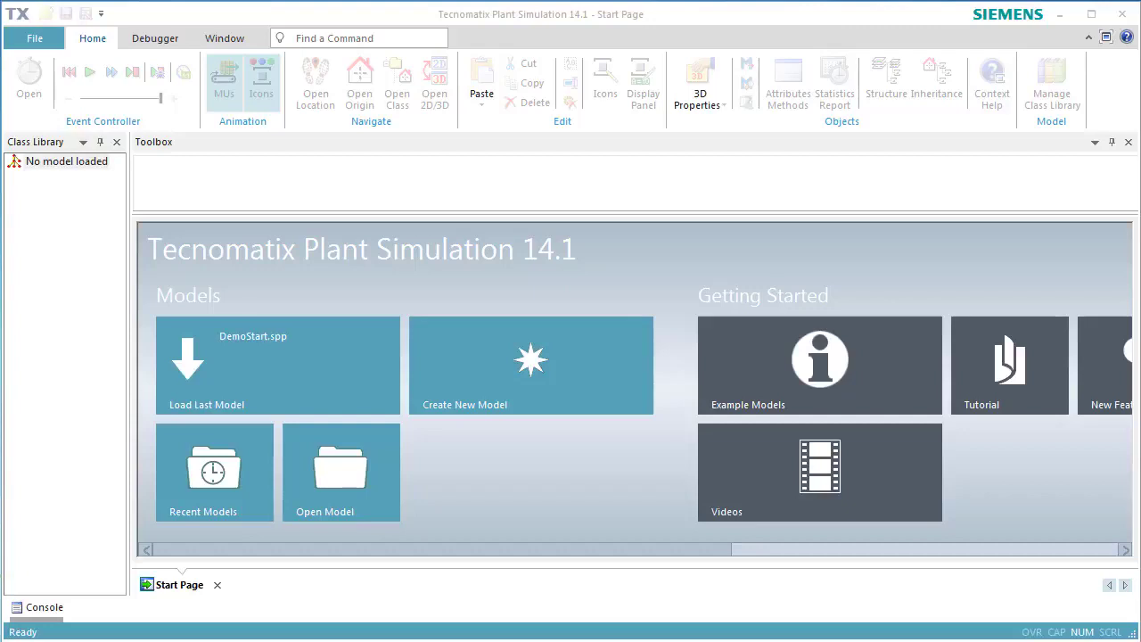
Load the last model, DemoStart.spp, and maximize its 3D frame window.
left_click(339, 387)
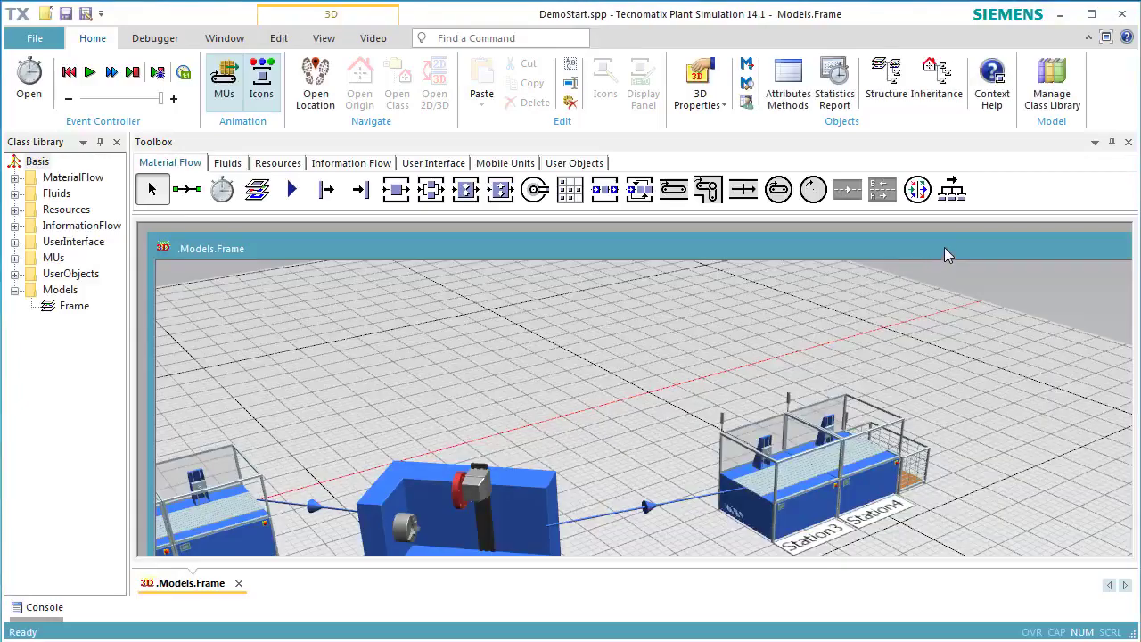
left_click_drag(943, 249, 804, 238)
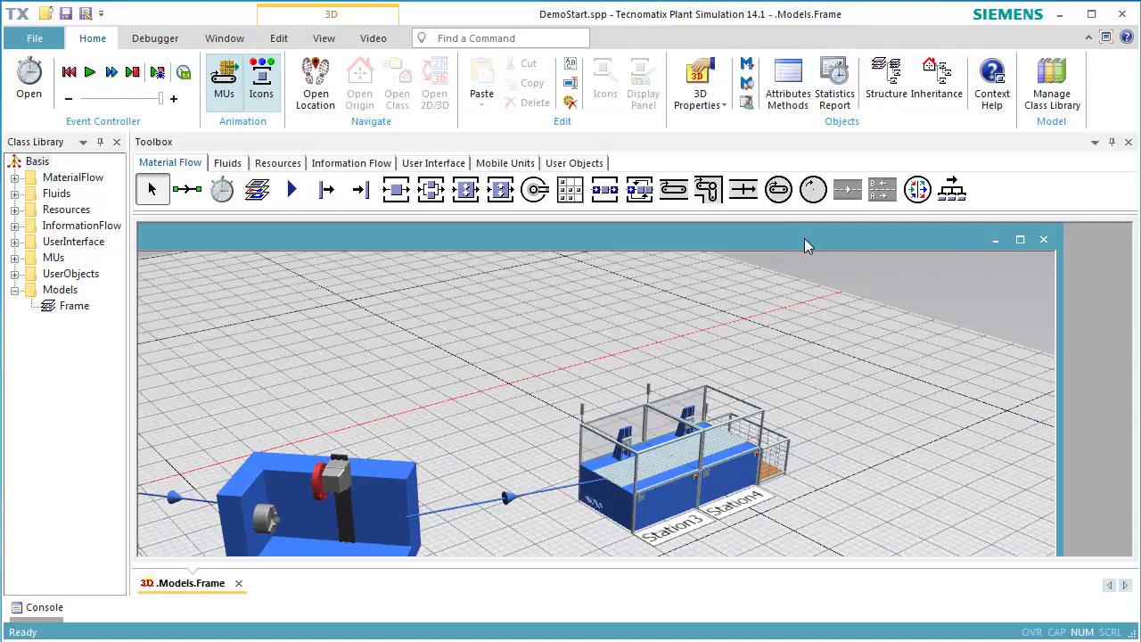
left_click(1021, 240)
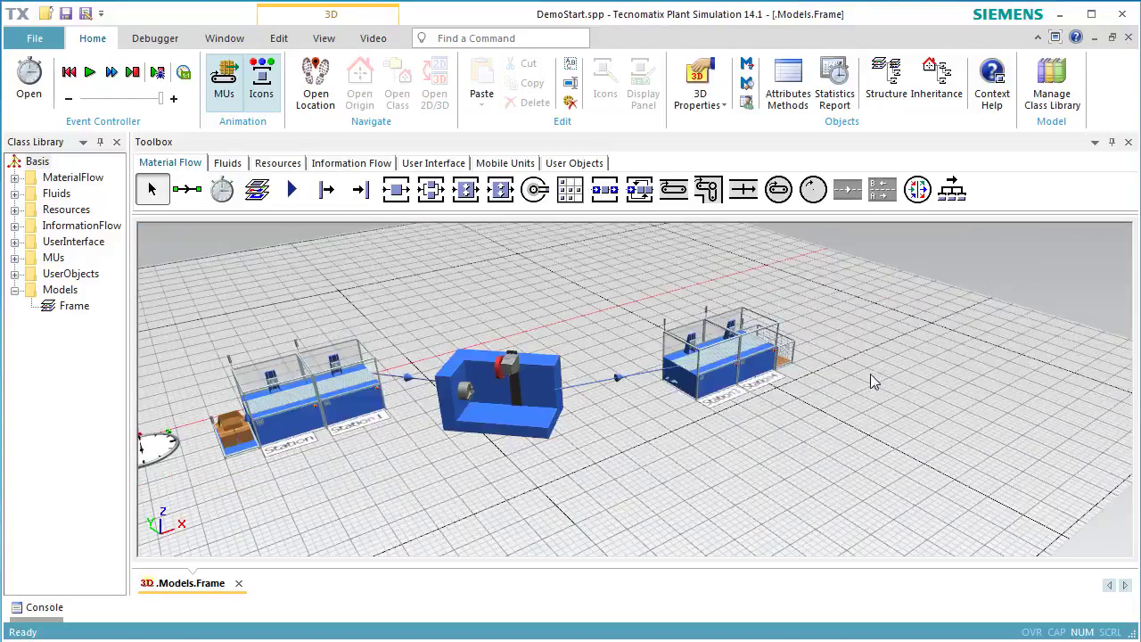
Delete the Station2 machine between Station1 and Station3 from the frame.
left_click(521, 424)
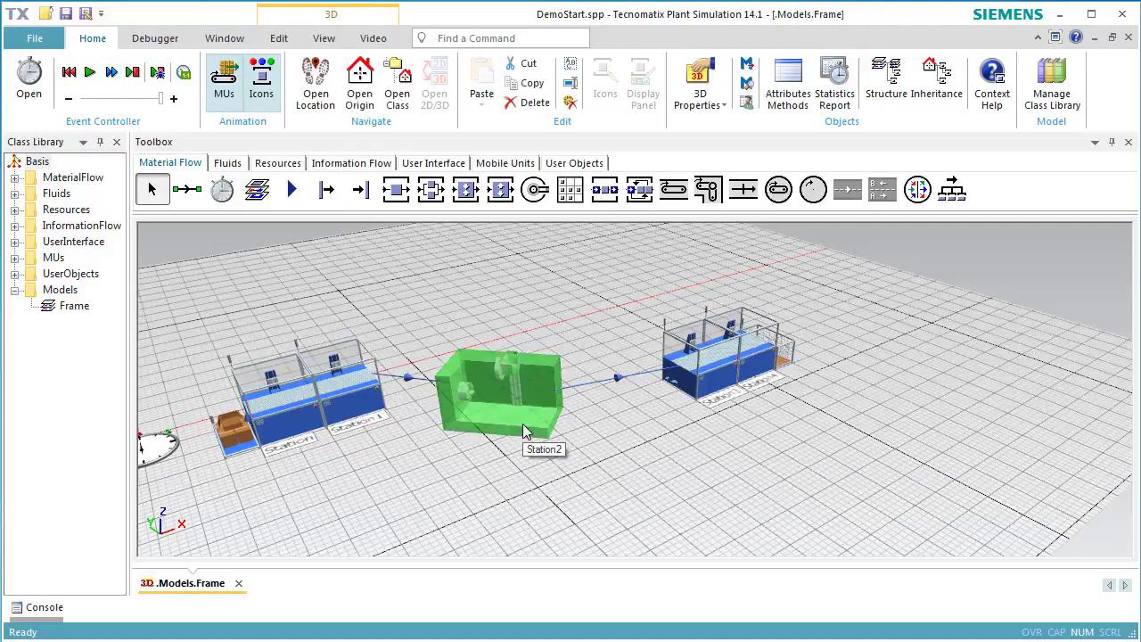
key("Delete")
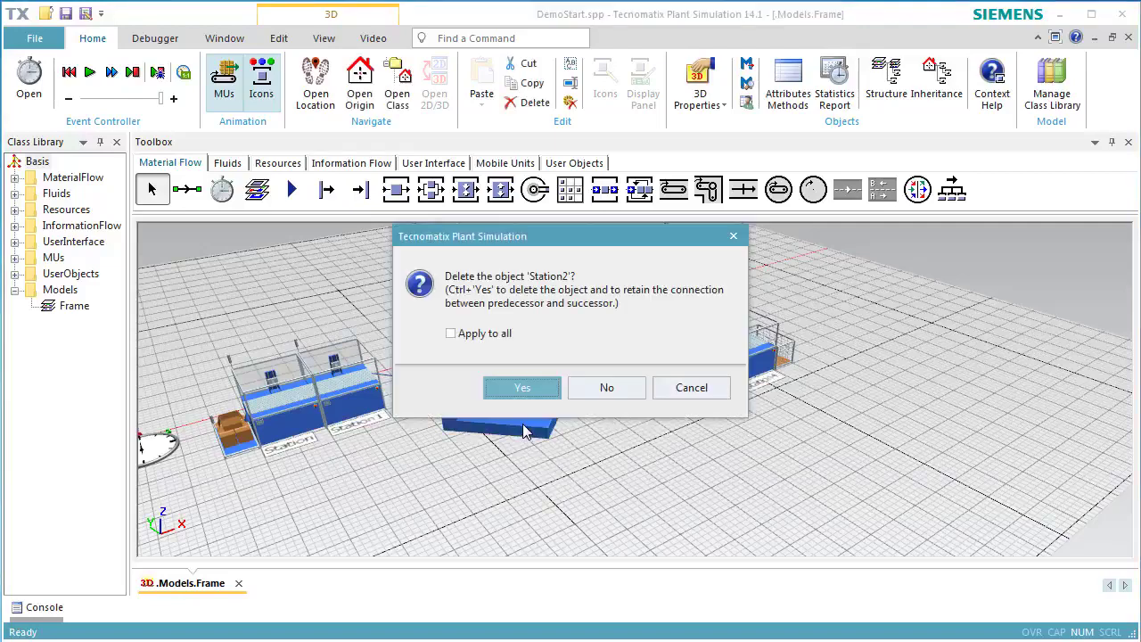
key("Return")
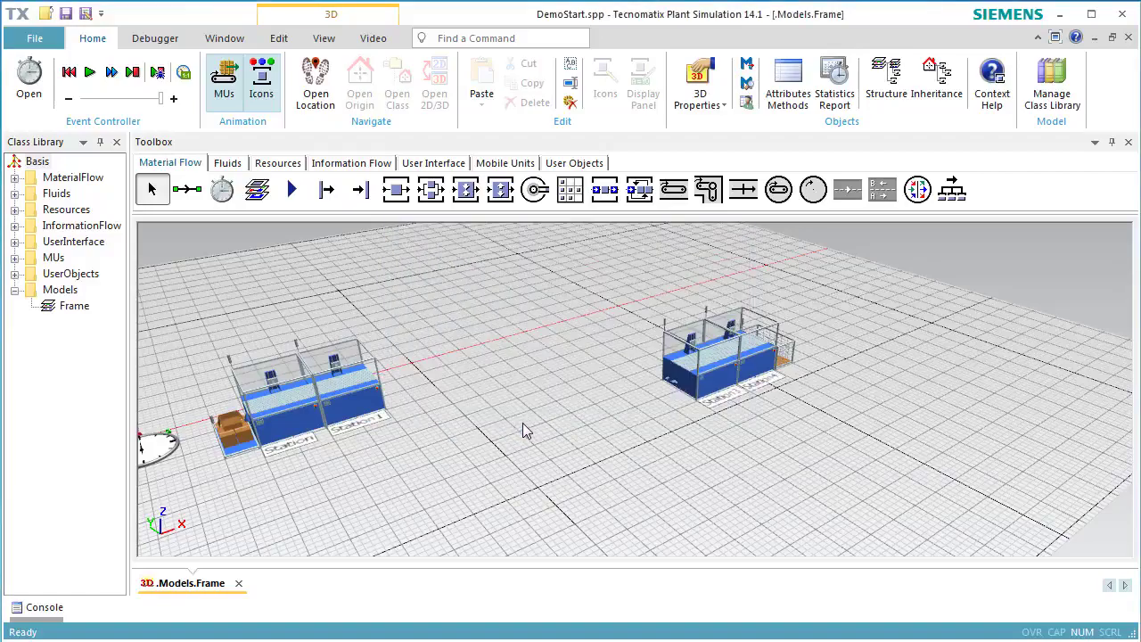
Move Station3, Station4 and the attached drain together farther away from Station1, near the far edge of the grid.
middle_click_drag(650, 451, 590, 503)
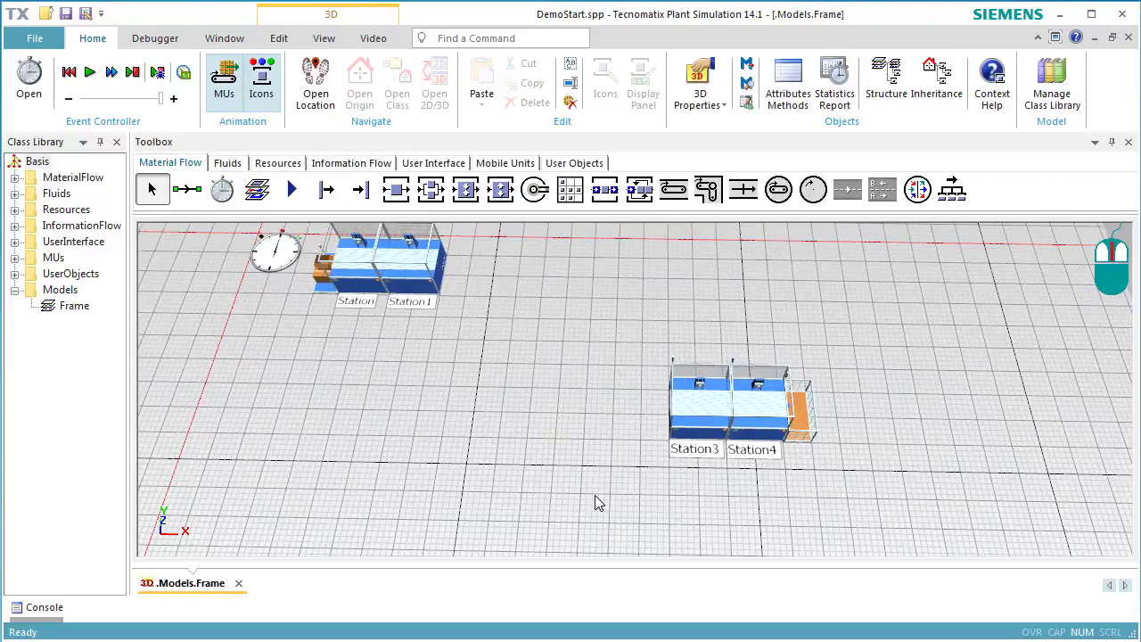
scroll(595, 494, "down", 6)
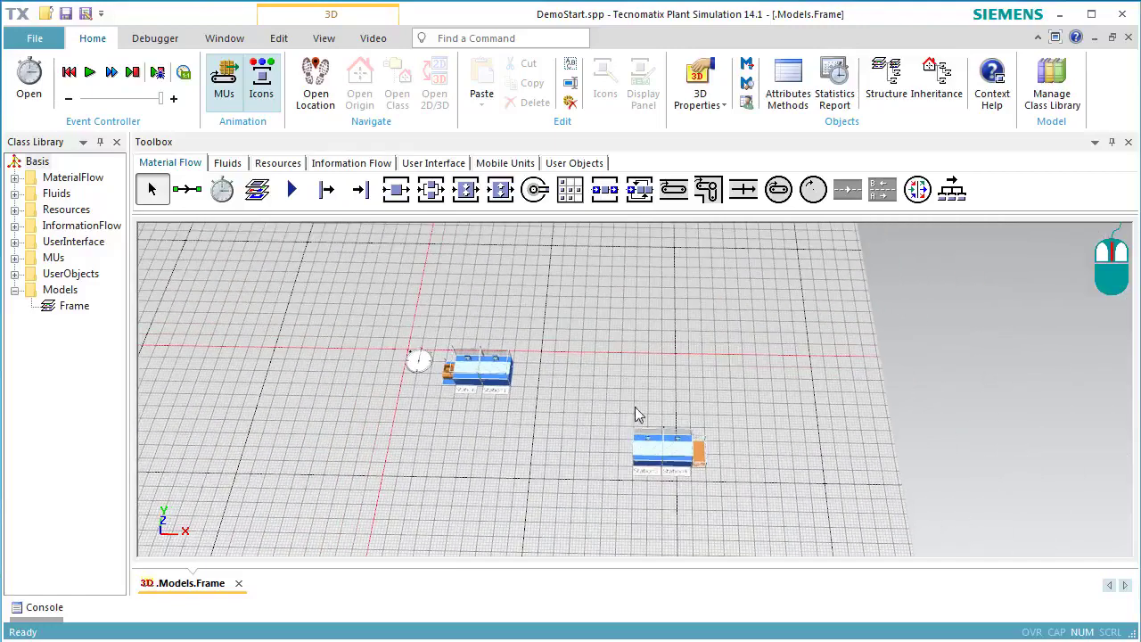
left_click(664, 450)
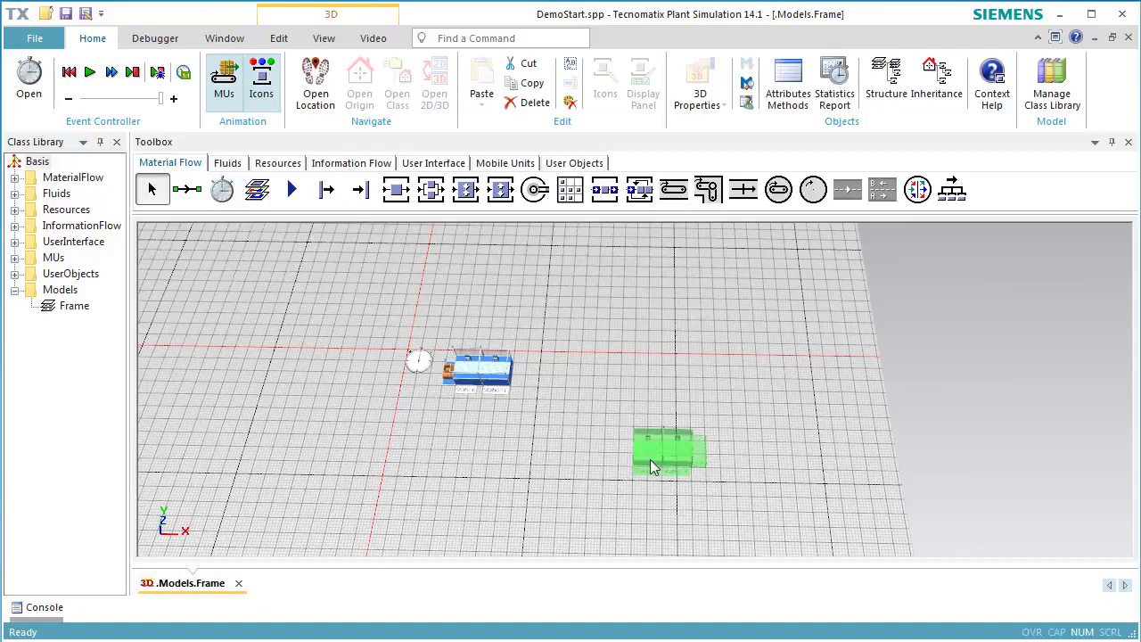
left_click_drag(649, 460, 838, 543)
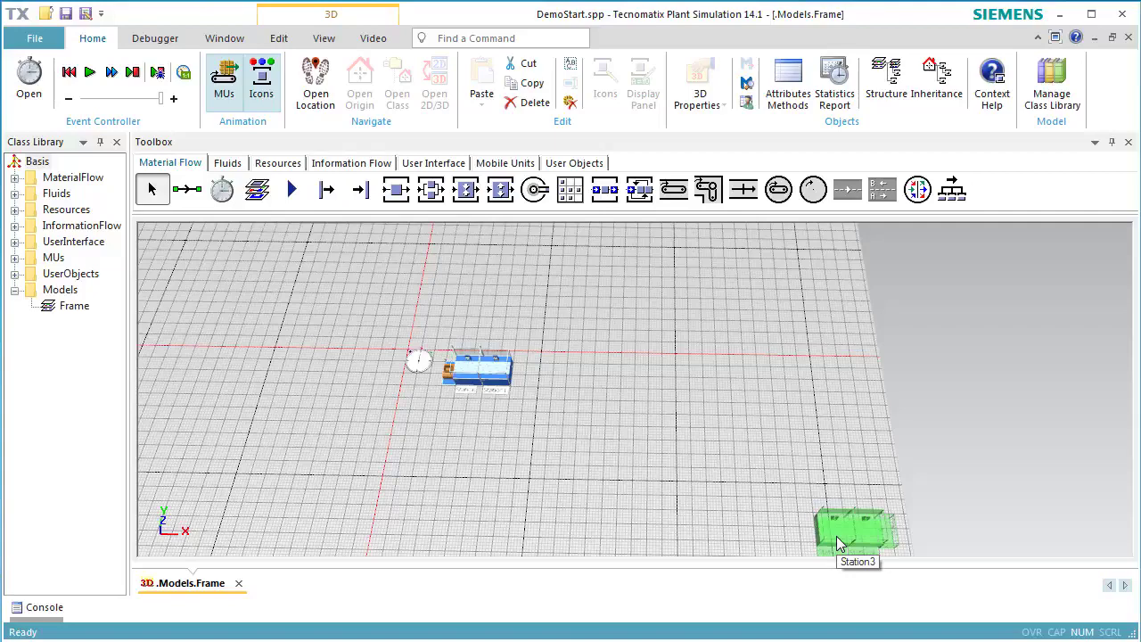
Start a Line at Station1's exit with a 2 m straight segment followed by a 90° arc of 2 m radius.
scroll(836, 544, "up", 1)
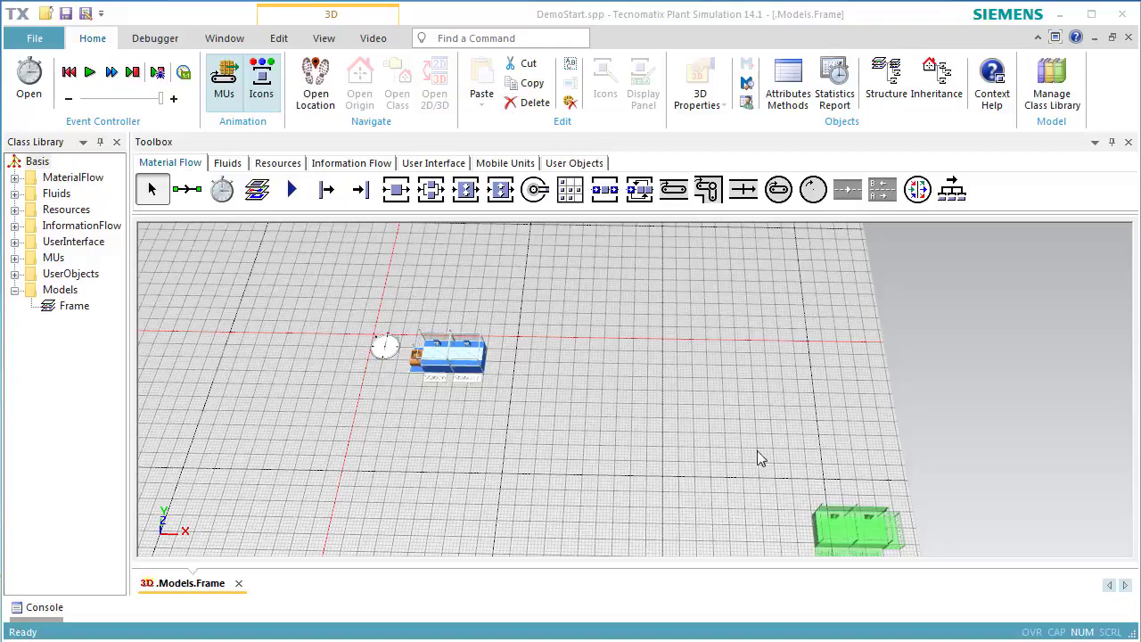
left_click(669, 205)
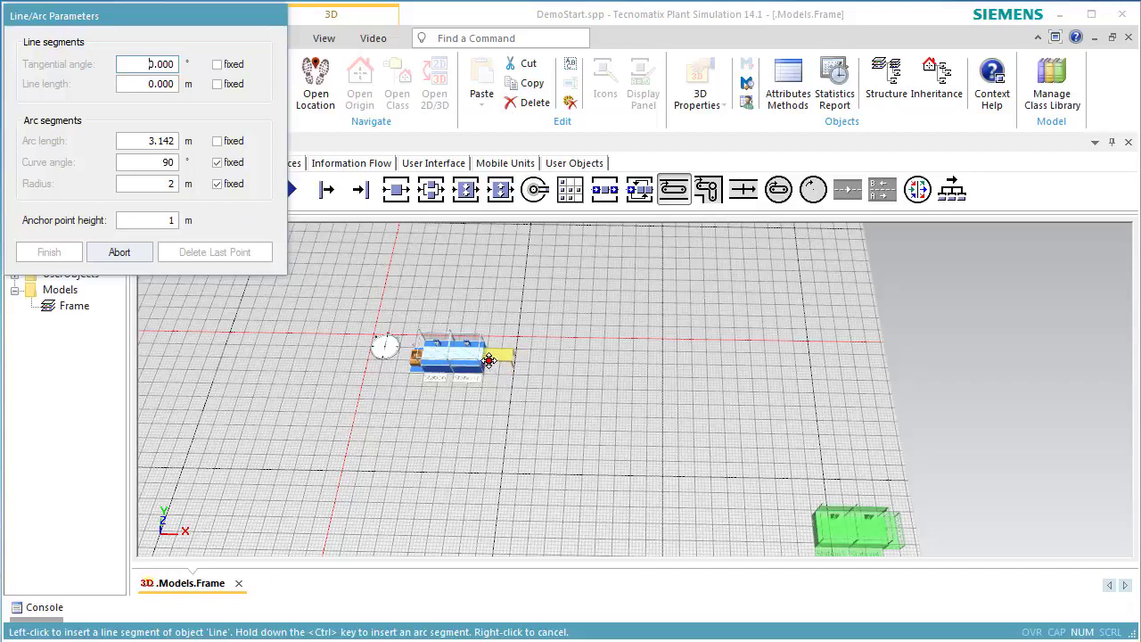
left_click(489, 359)
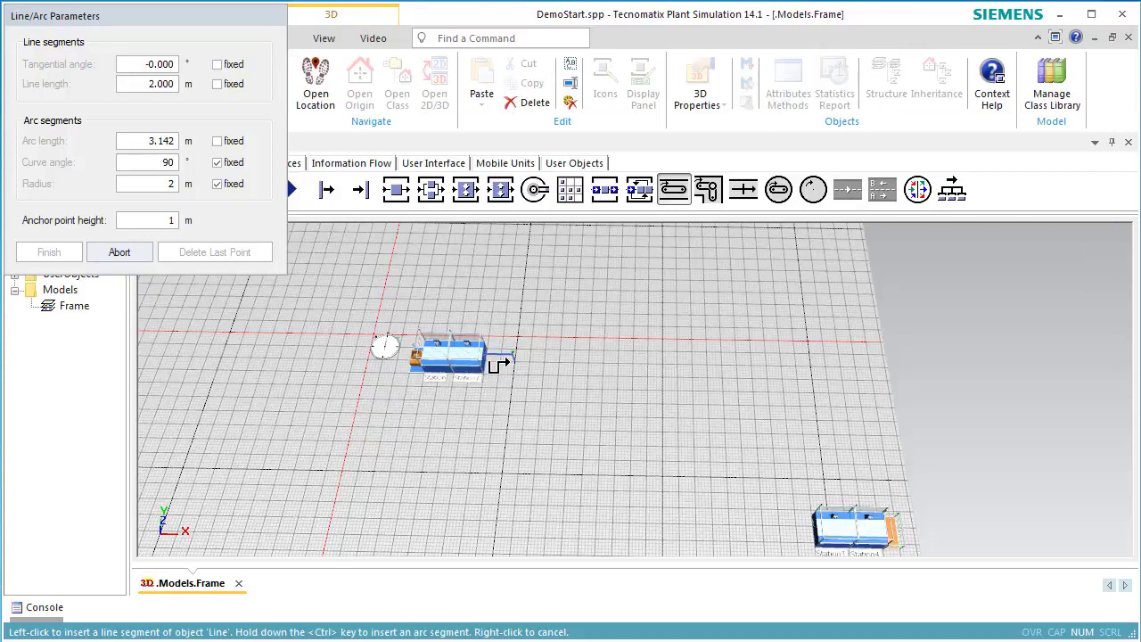
left_click(501, 362)
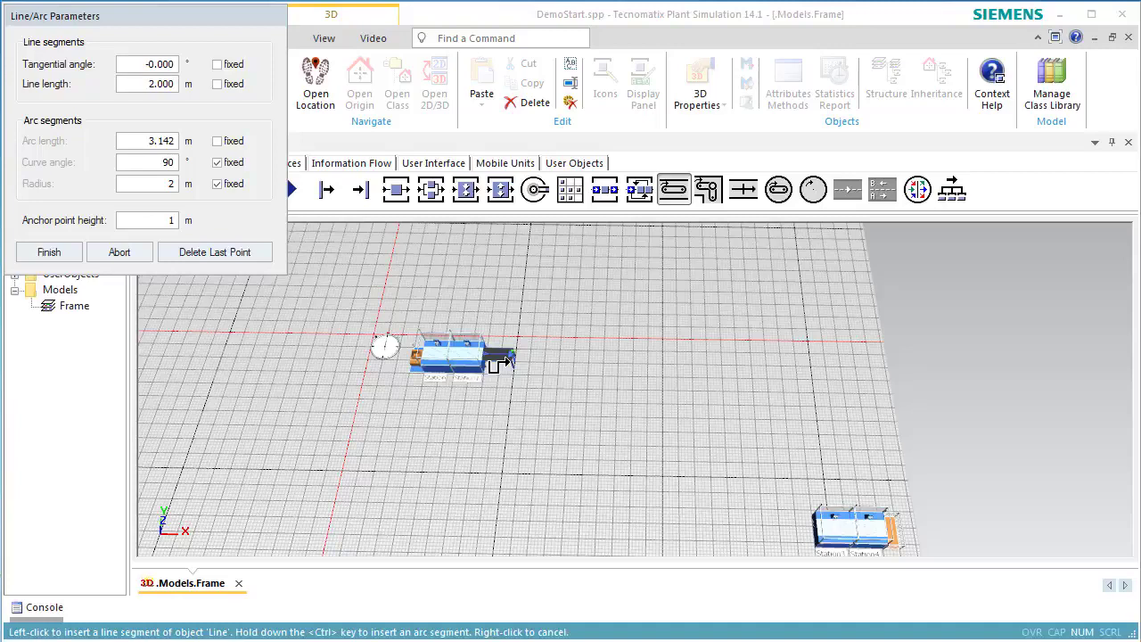
key("ctrl")
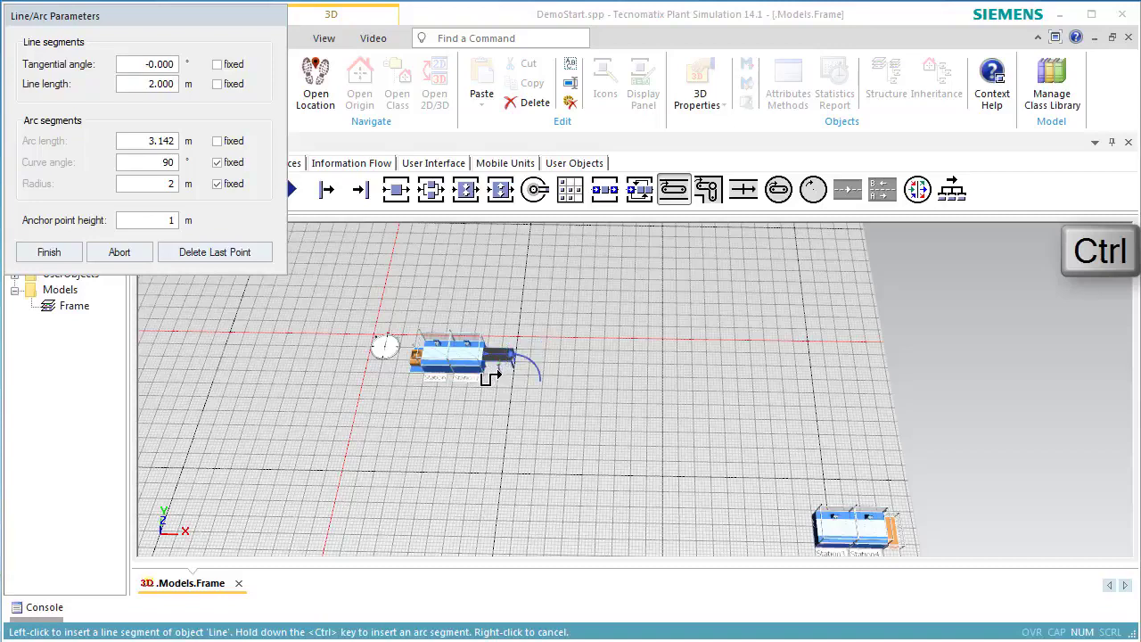
left_click(489, 377, "ctrl")
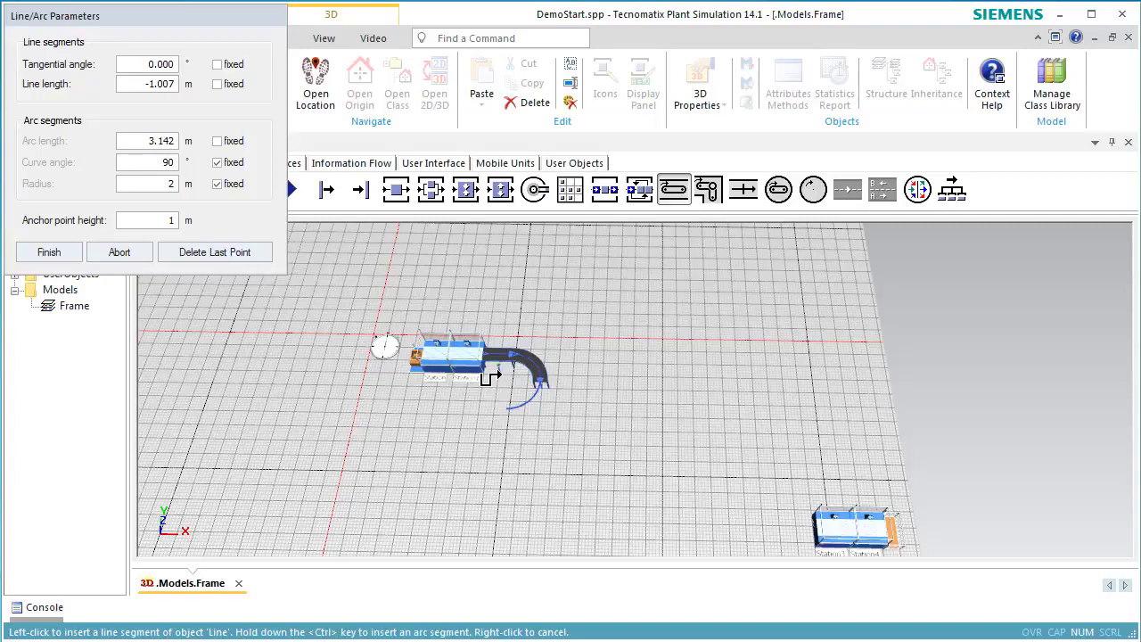
Complete the Line with a 2 m straight segment, an opposite 90° arc of 2 m radius and a 4 m straight segment.
left_click(515, 415)
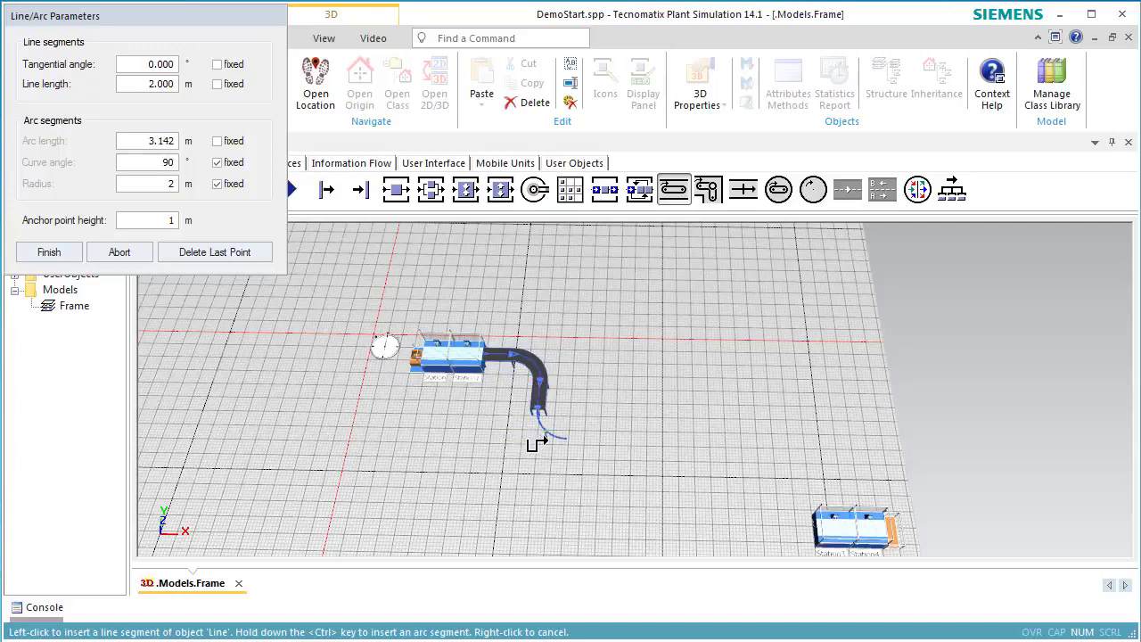
left_click(535, 444, "ctrl")
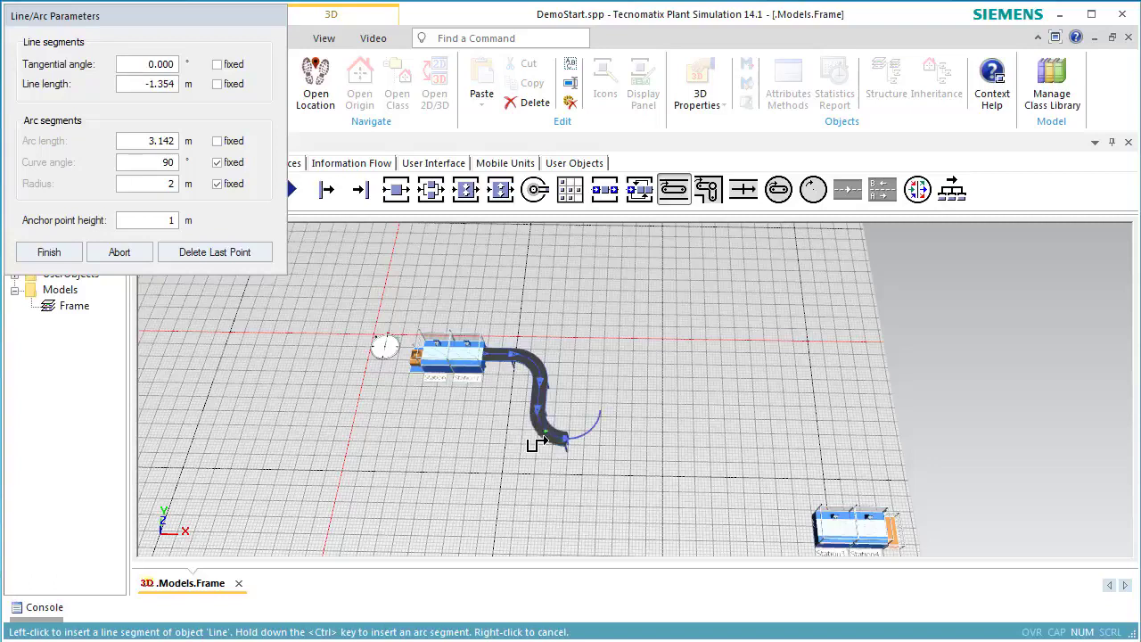
left_click(615, 457)
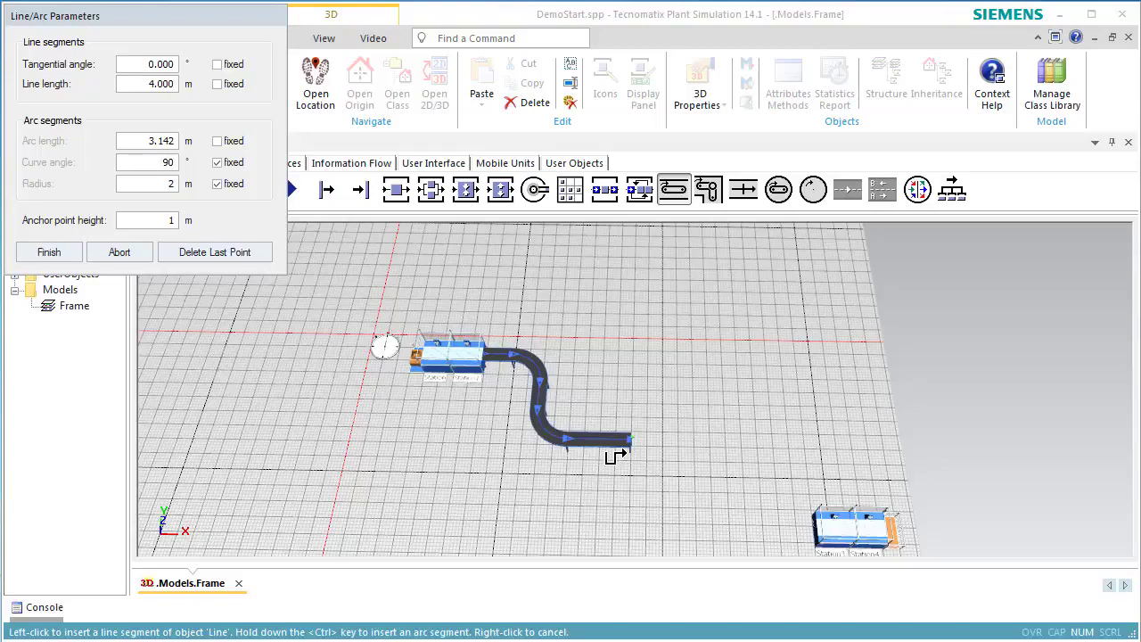
right_click(613, 455)
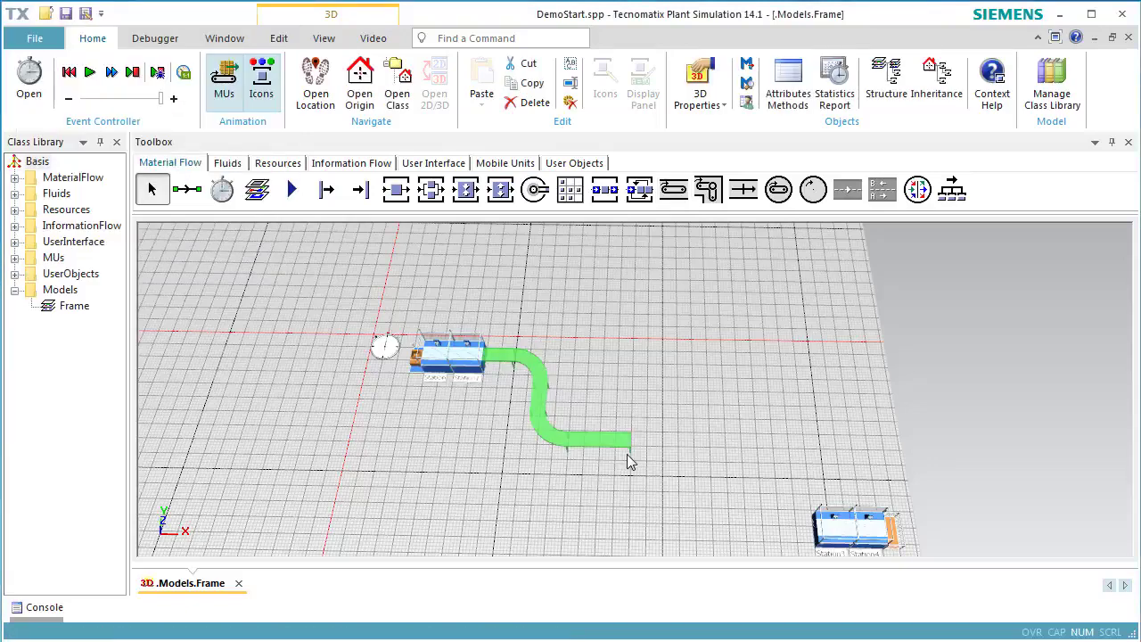
Show the manipulators of the Line and clear its selection.
right_click(575, 445)
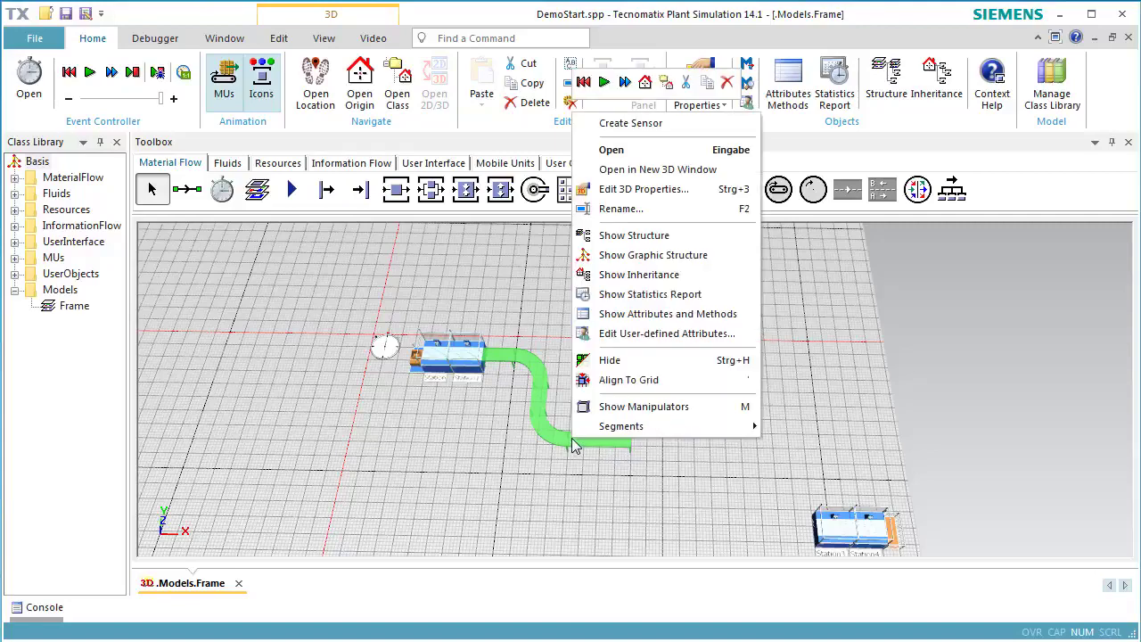
mouse_move(588, 431)
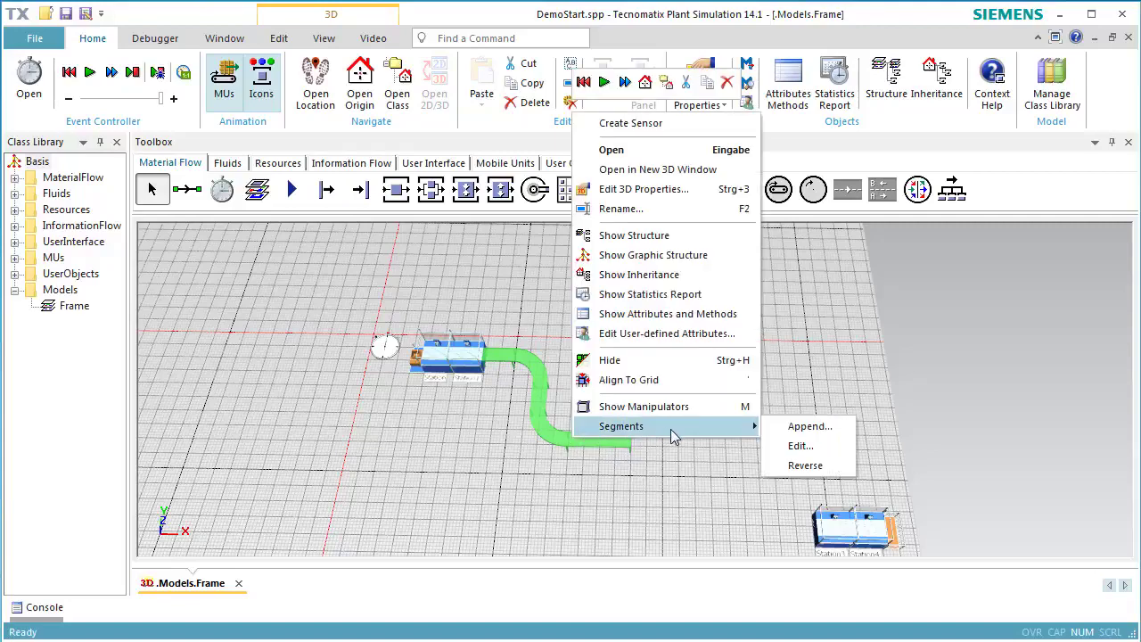
left_click(746, 406)
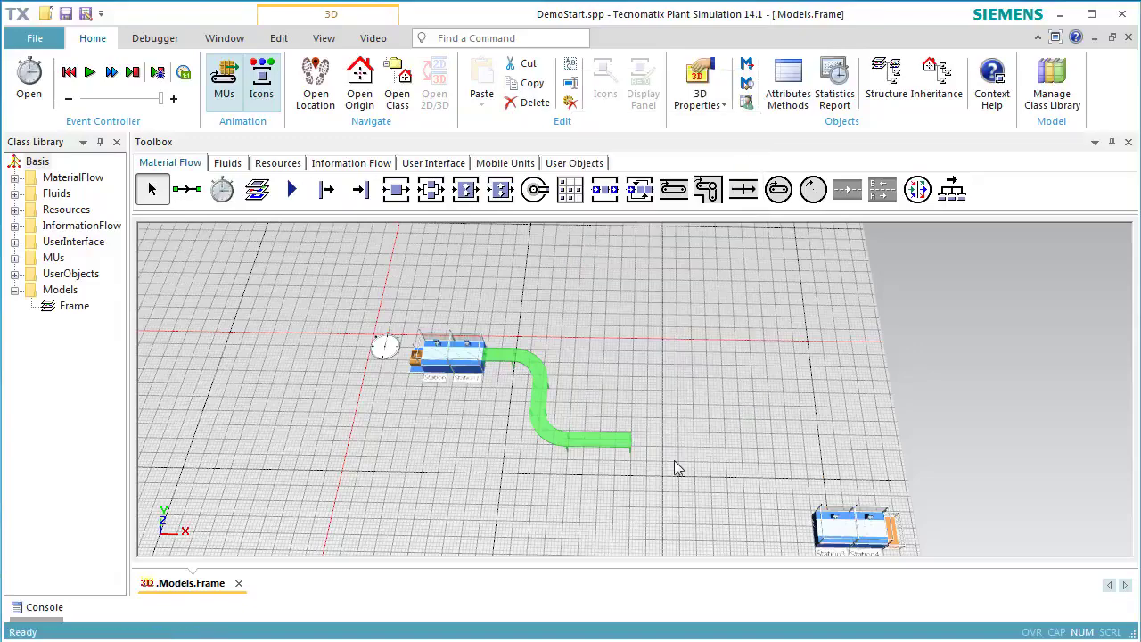
scroll(585, 463, "up", 3)
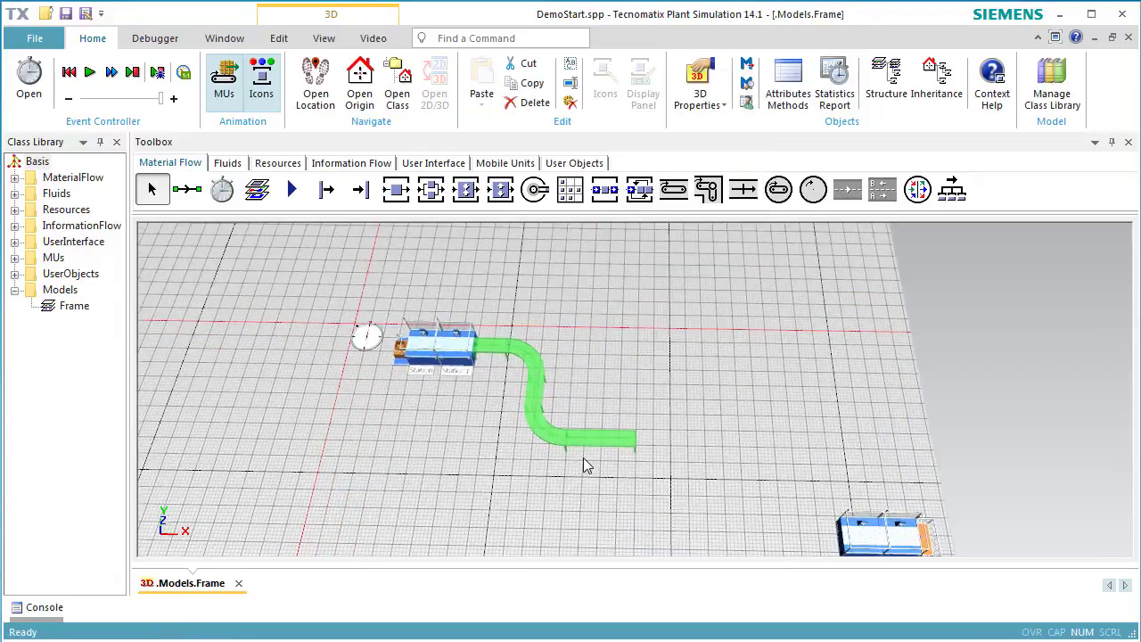
scroll(585, 464, "up", 4)
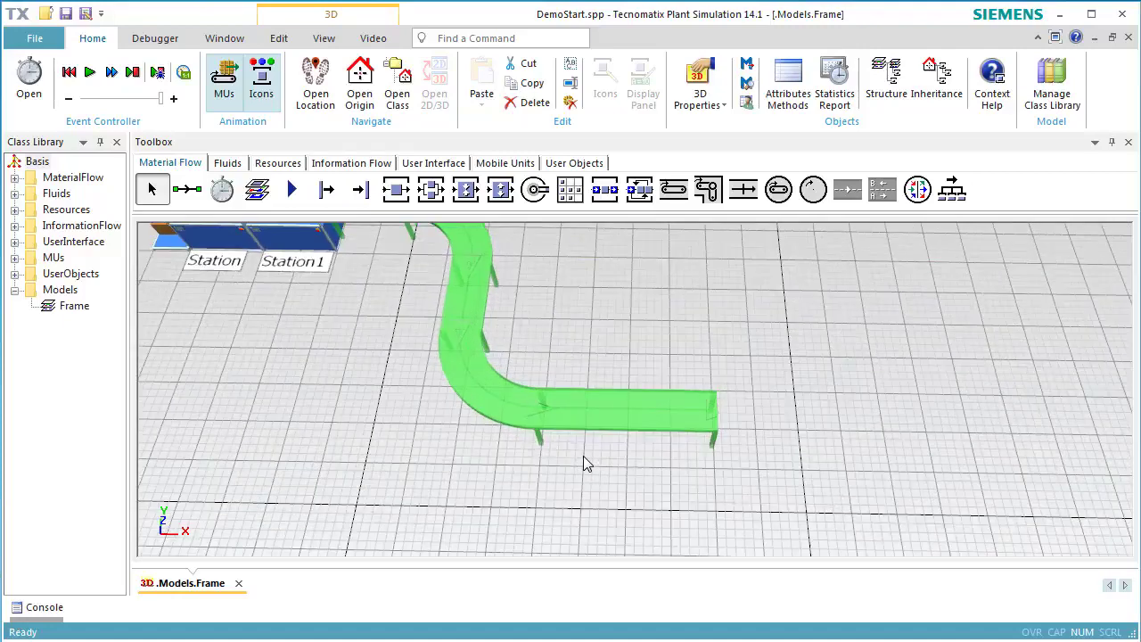
left_click(585, 464)
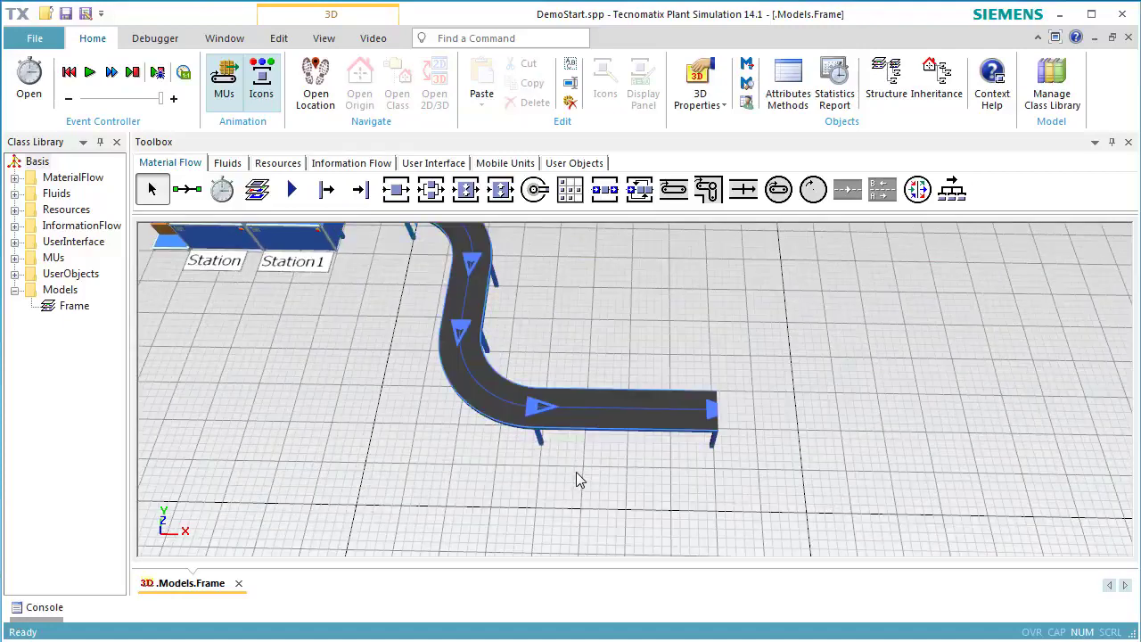
Reshape the Line through its anchor points to reach Station3, with straight segments of about 7 m, 7.5 m and 10 m.
left_click(531, 412)
left_click_drag(533, 410, 562, 449)
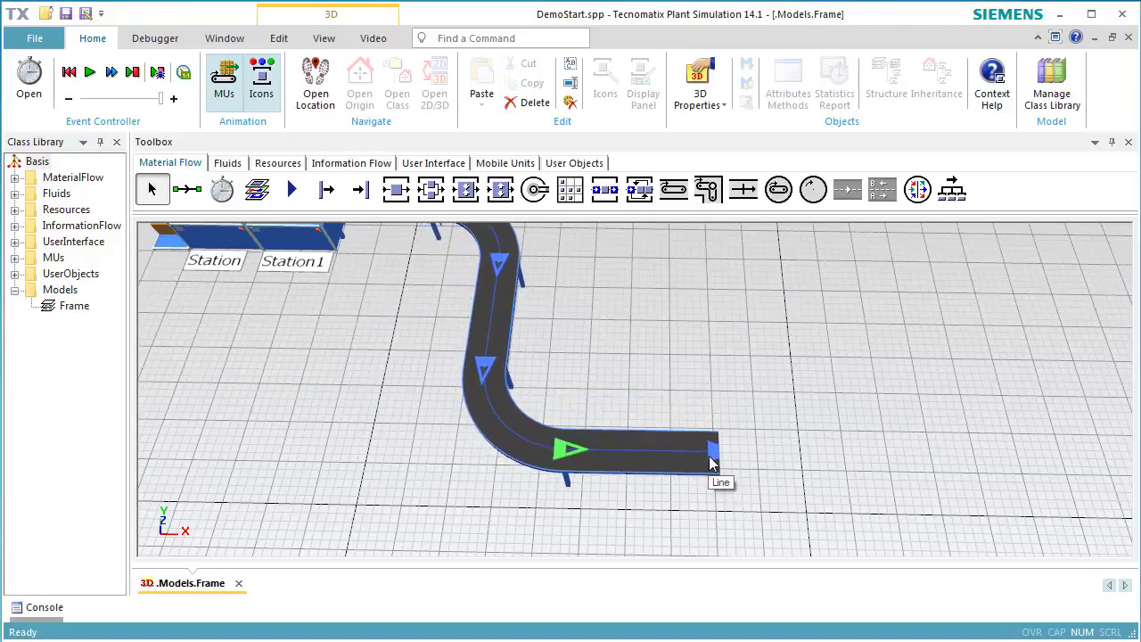
scroll(713, 462, "down", 5)
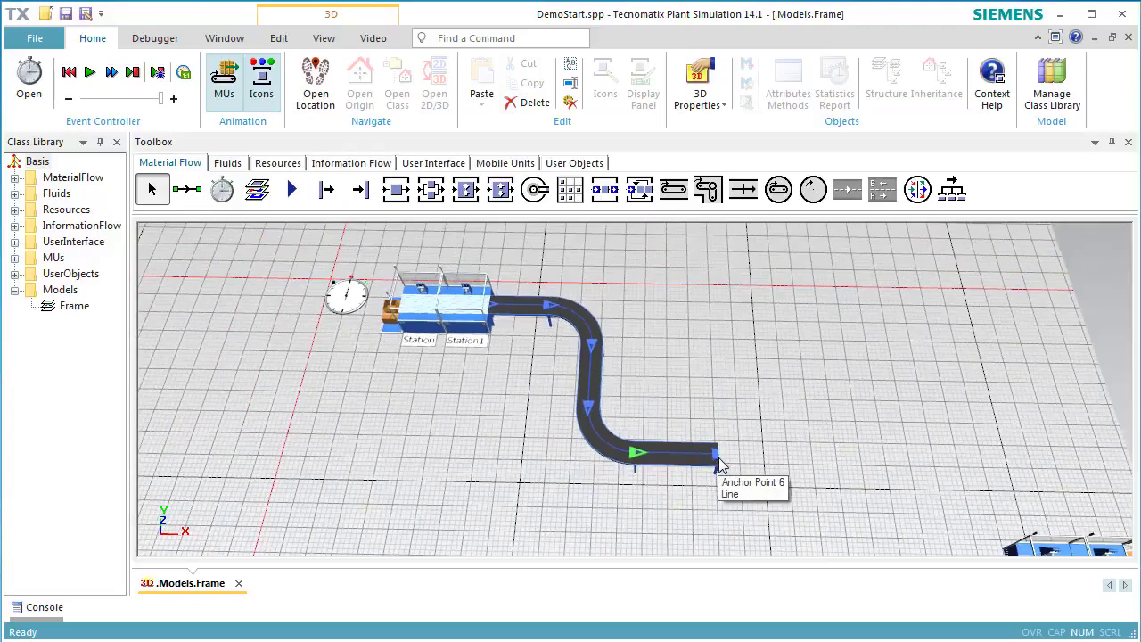
left_click_drag(717, 458, 960, 551)
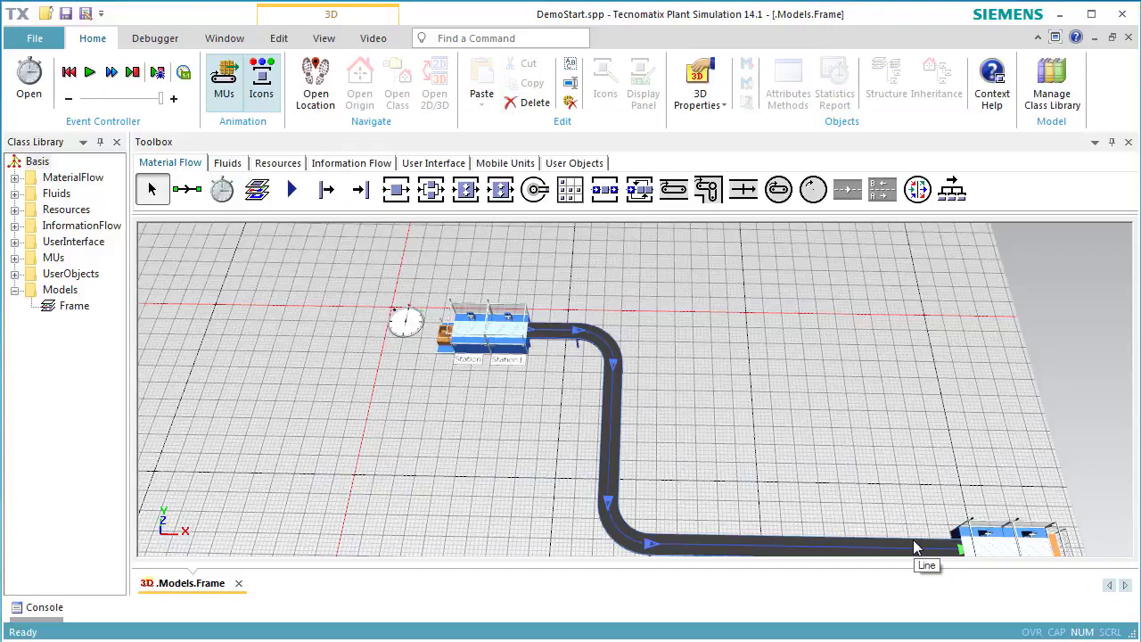
left_click(608, 499)
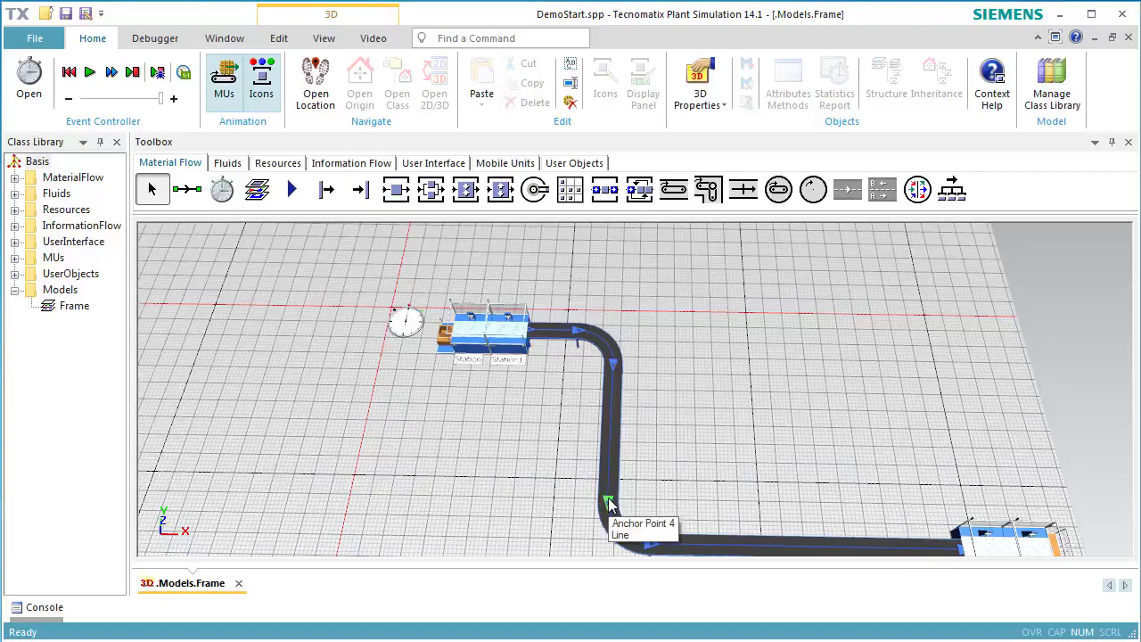
left_click_drag(609, 502, 703, 503)
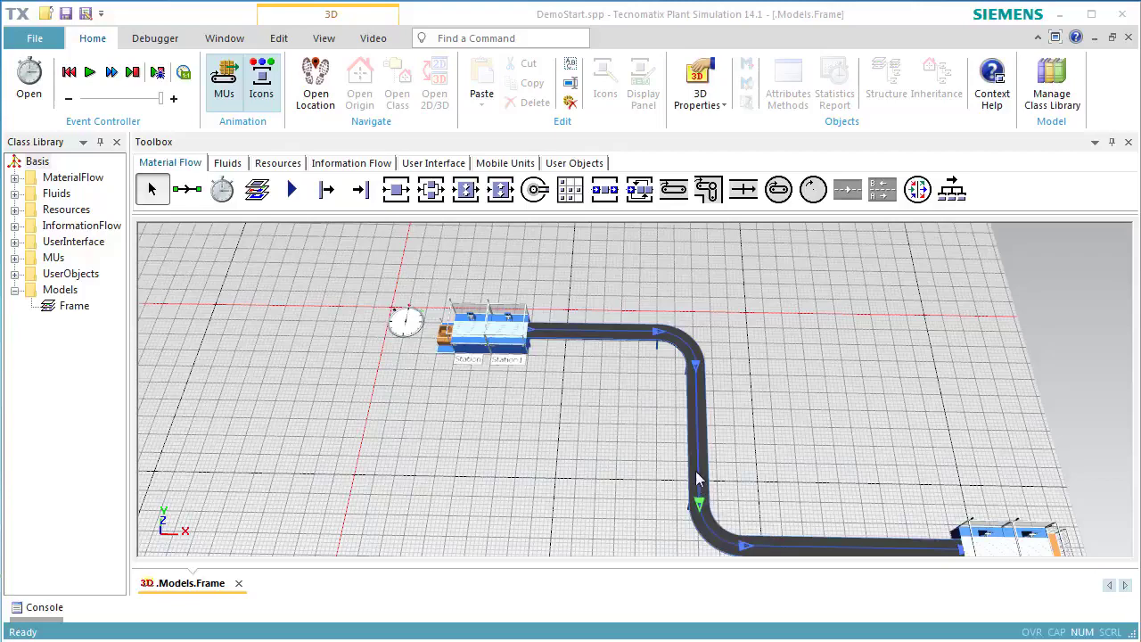
Review the Line's segment lengths, curve angles and radii in its Segments table, and close the table.
right_click(698, 465)
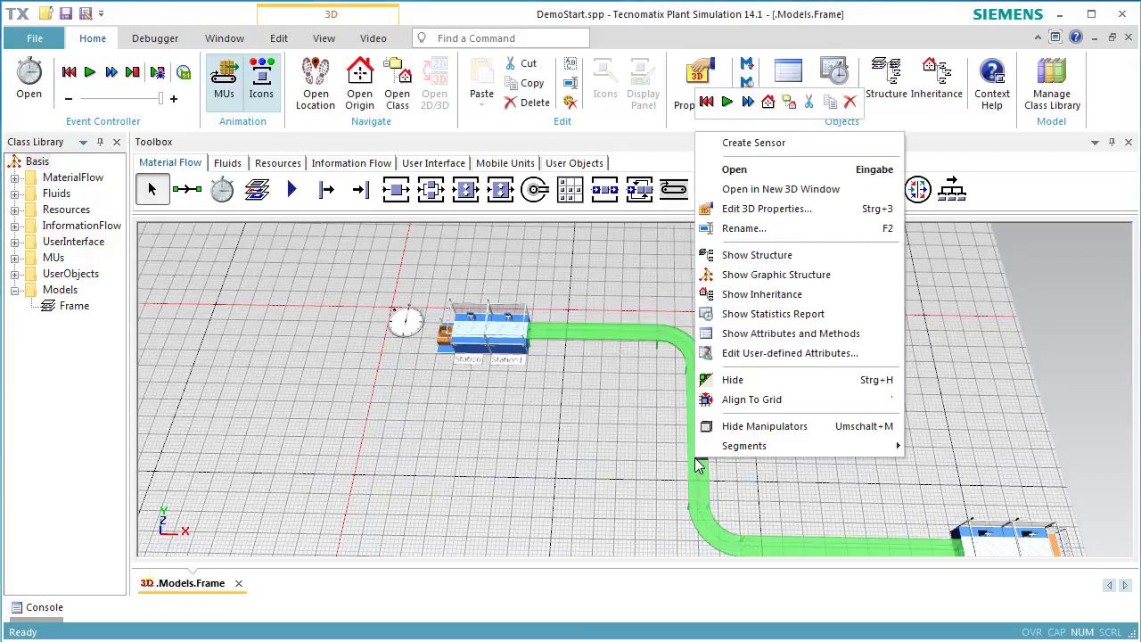
mouse_move(714, 448)
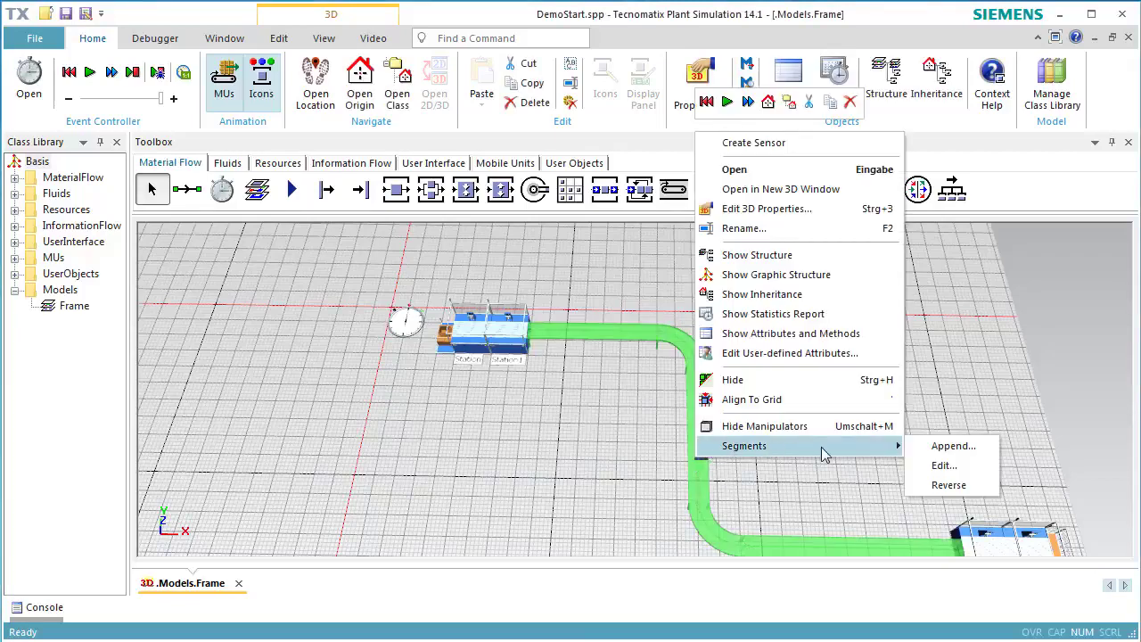
left_click(942, 466)
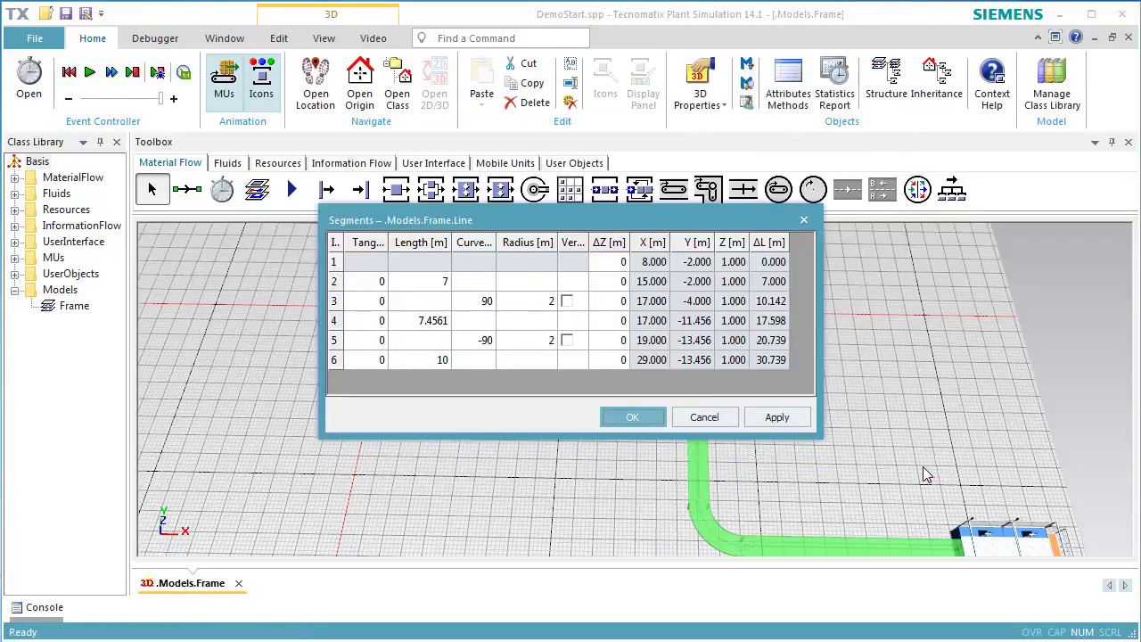
left_click(632, 417)
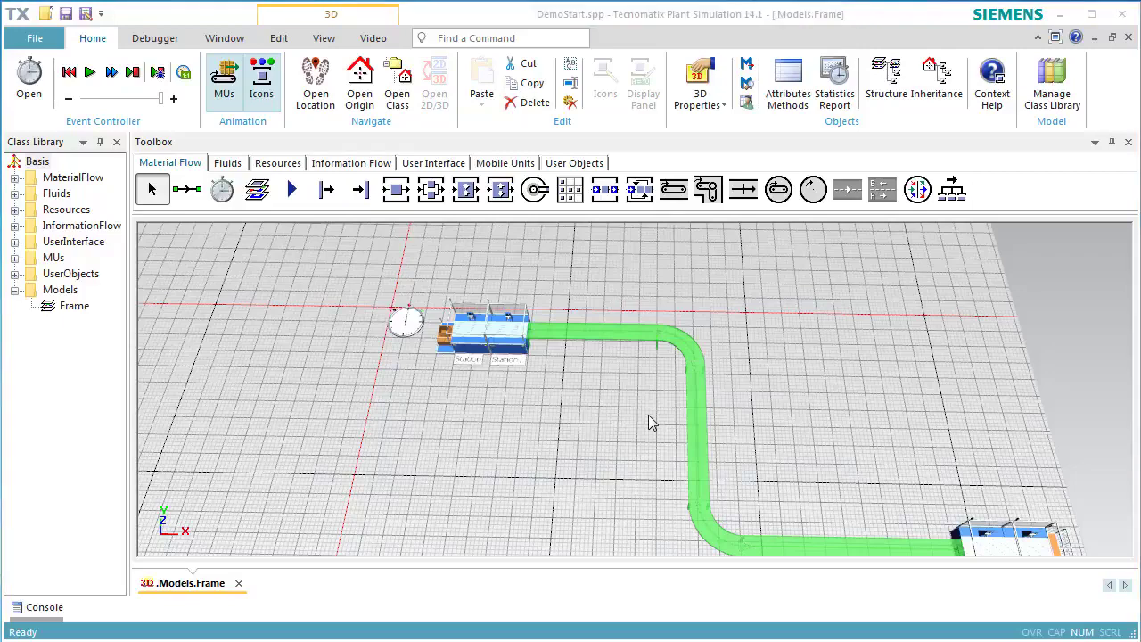
Raise the Line's four middle anchor points, Anchor Points 2 to 5, together so the conveyor climbs from Station1 and descends to Station3.
left_click(648, 415)
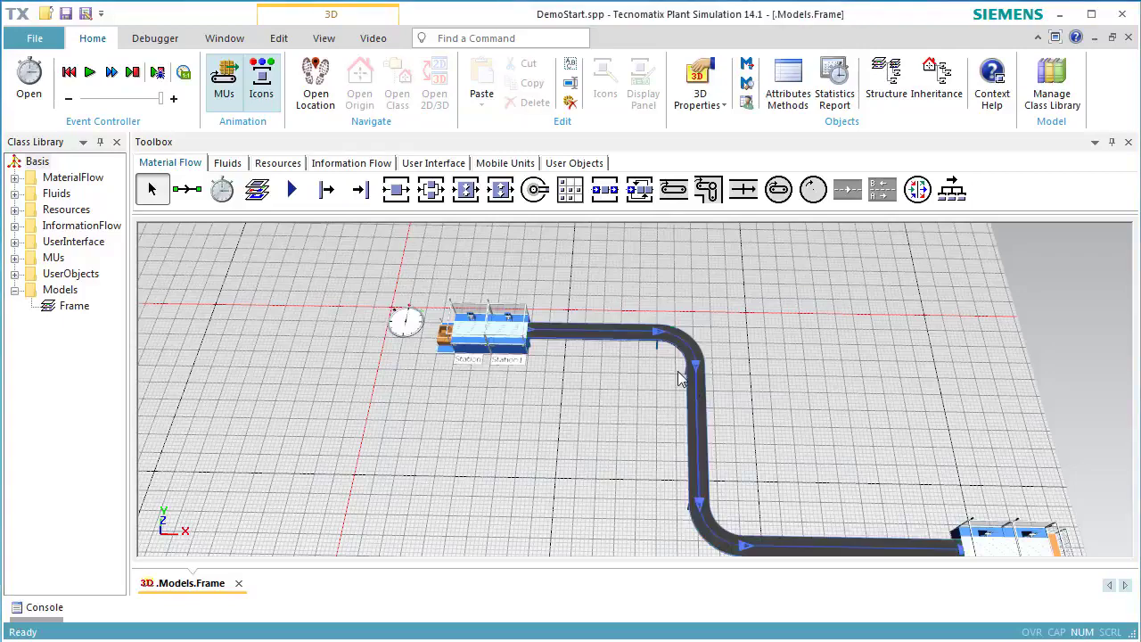
left_click(657, 335)
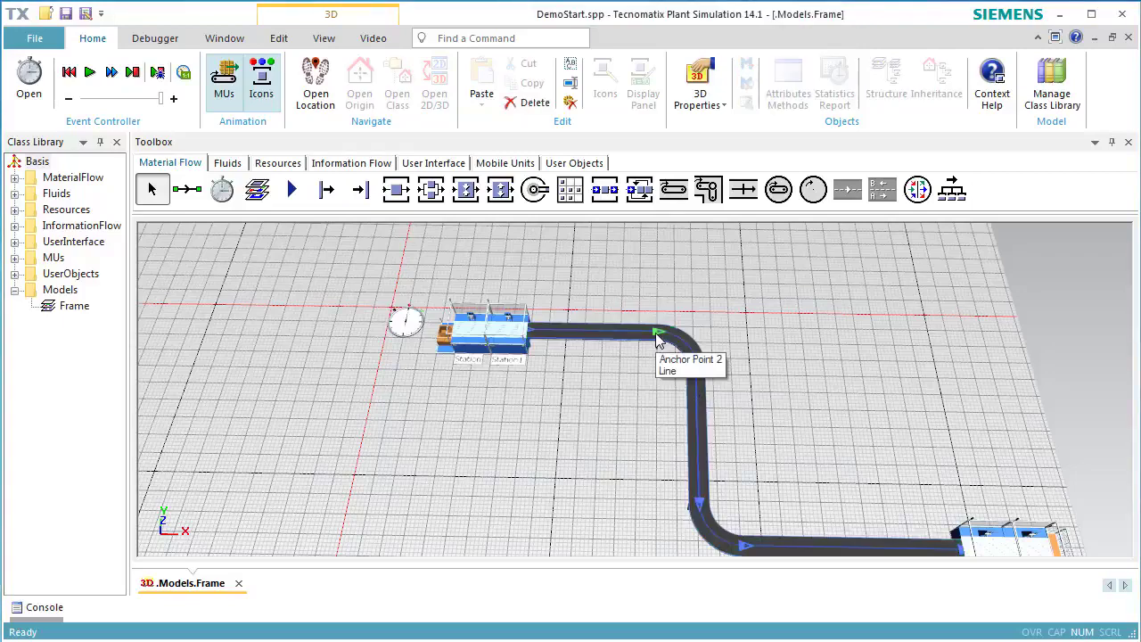
left_click(695, 365)
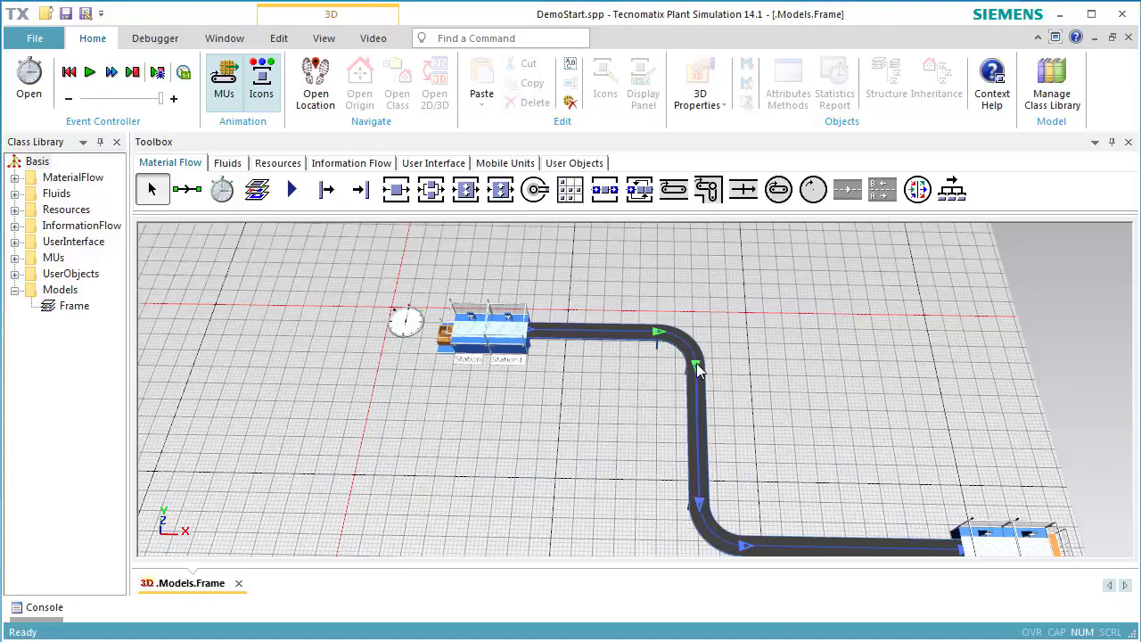
left_click(699, 504)
left_click(743, 546)
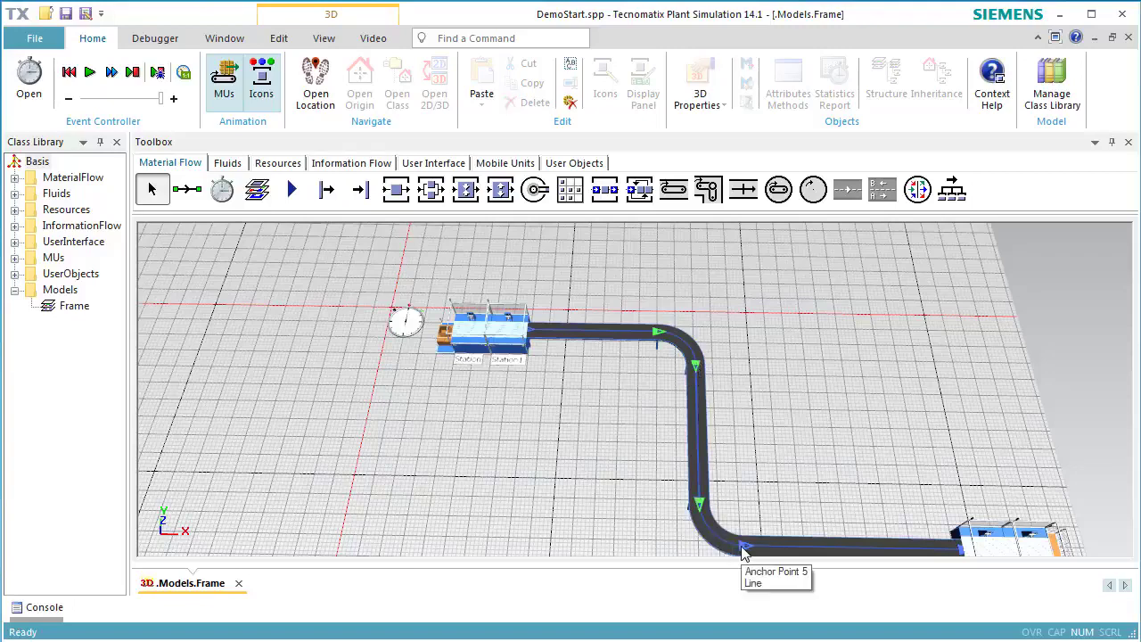
key("ctrl+Up")
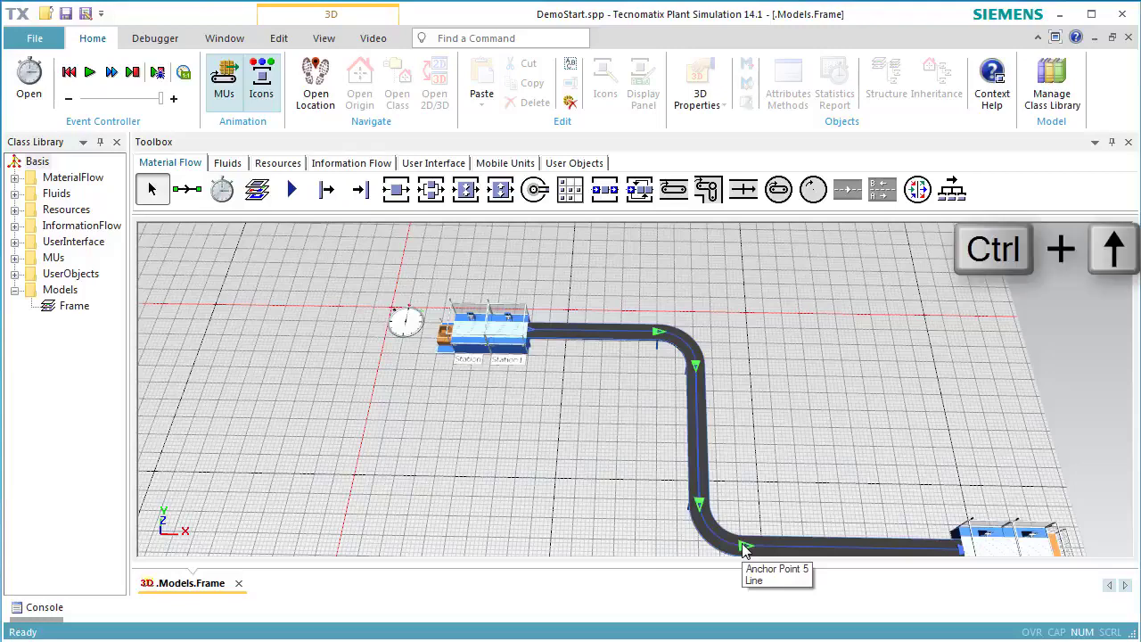
key("ctrl+Up")
key("ctrl+Up")
key("ctrl+Up")
key("ctrl+Up")
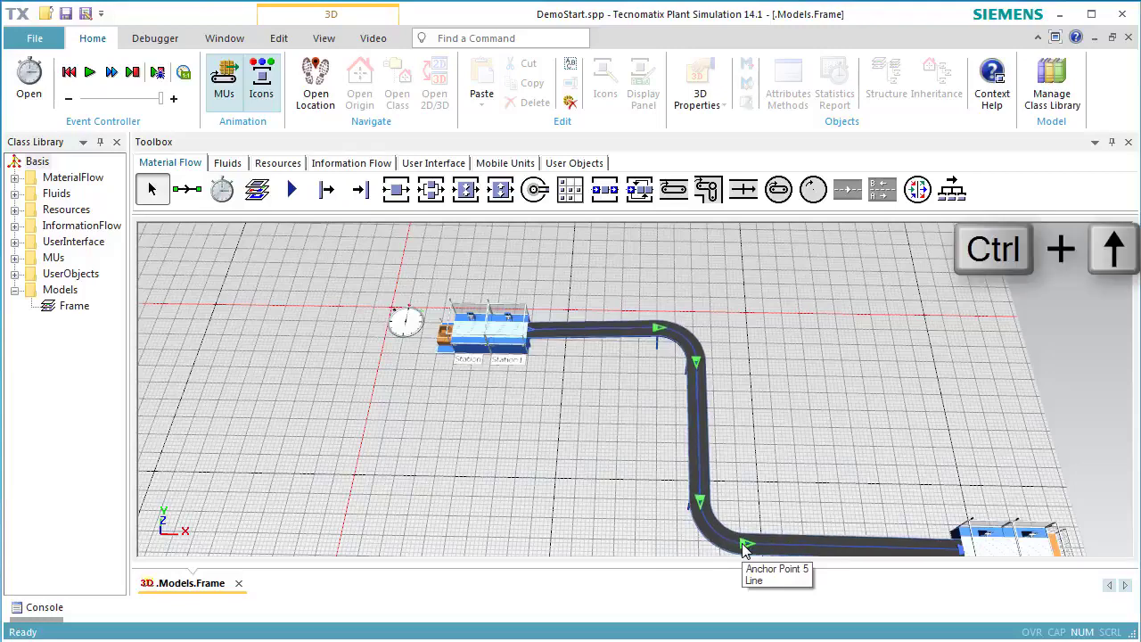
key("ctrl+Up")
key("ctrl+Up")
key("ctrl+Up")
key("ctrl+Up")
key("ctrl+Up")
key("ctrl+Up")
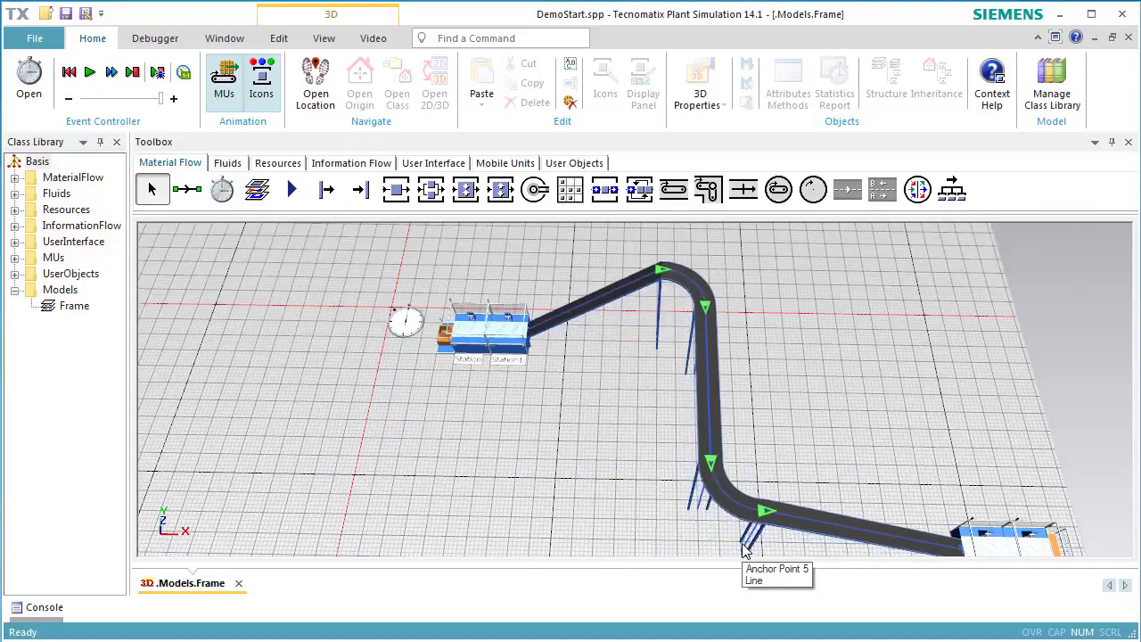
Enable real-time mode at factor 10 in the EventController and start the simulation, keeping the raised Line in view.
middle_click_drag(705, 545, 743, 527)
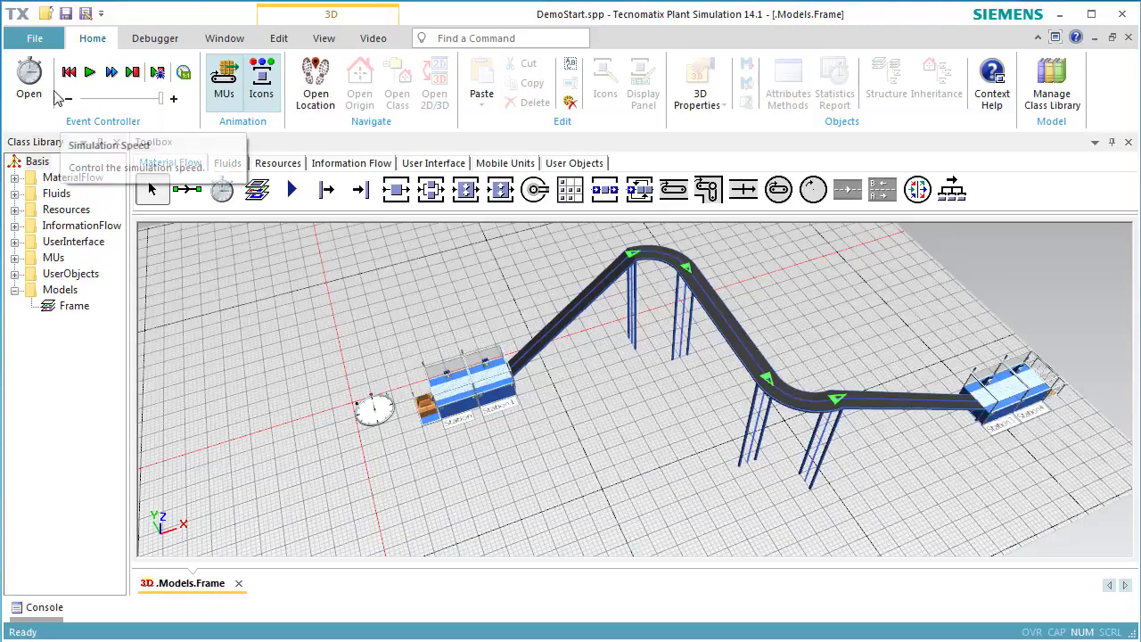
left_click(29, 78)
left_click(535, 375)
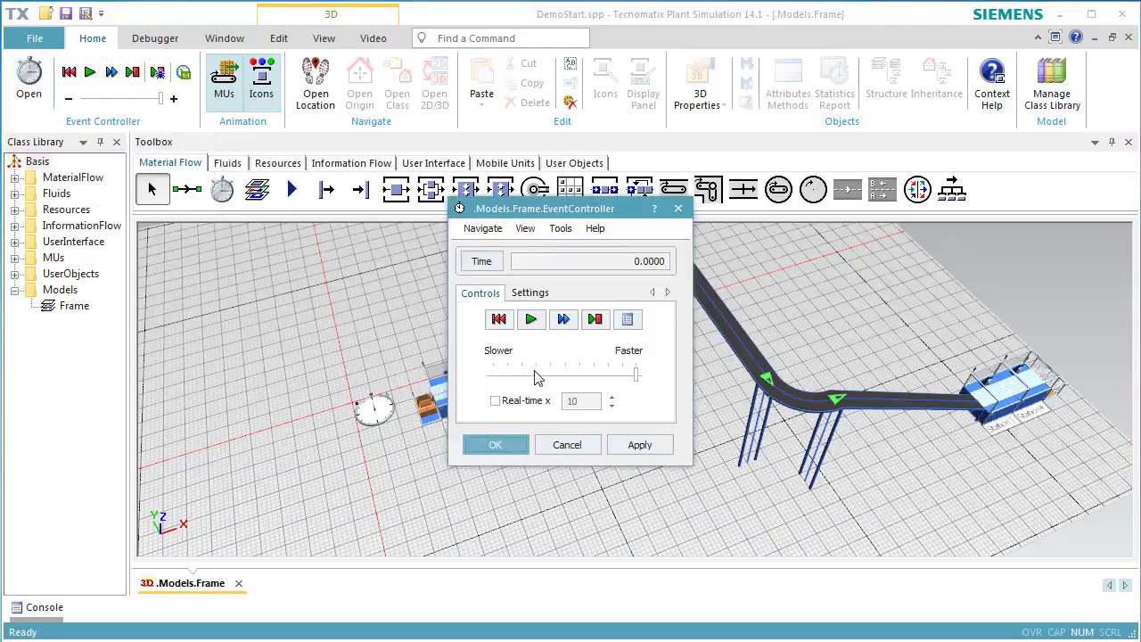
left_click(540, 402)
left_click_drag(592, 217, 299, 274)
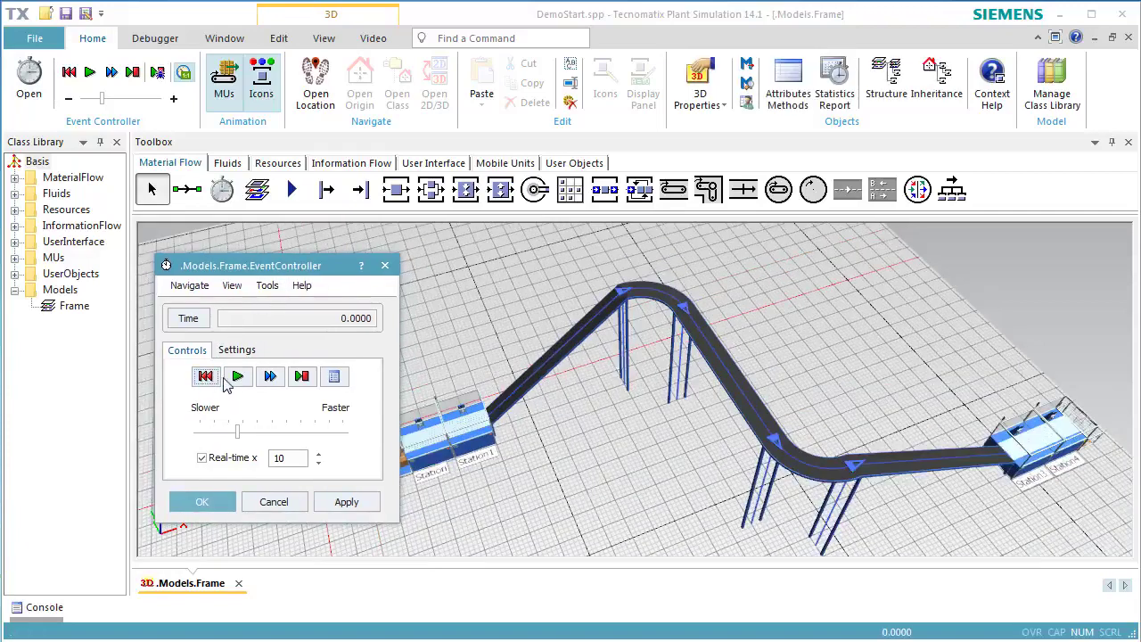
left_click(237, 376)
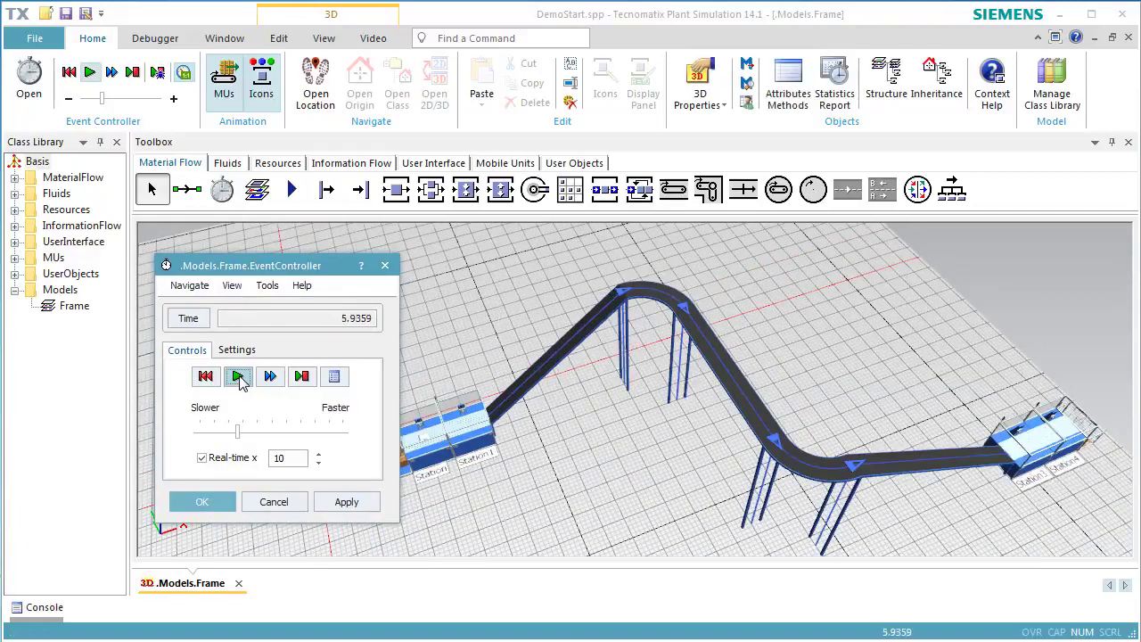